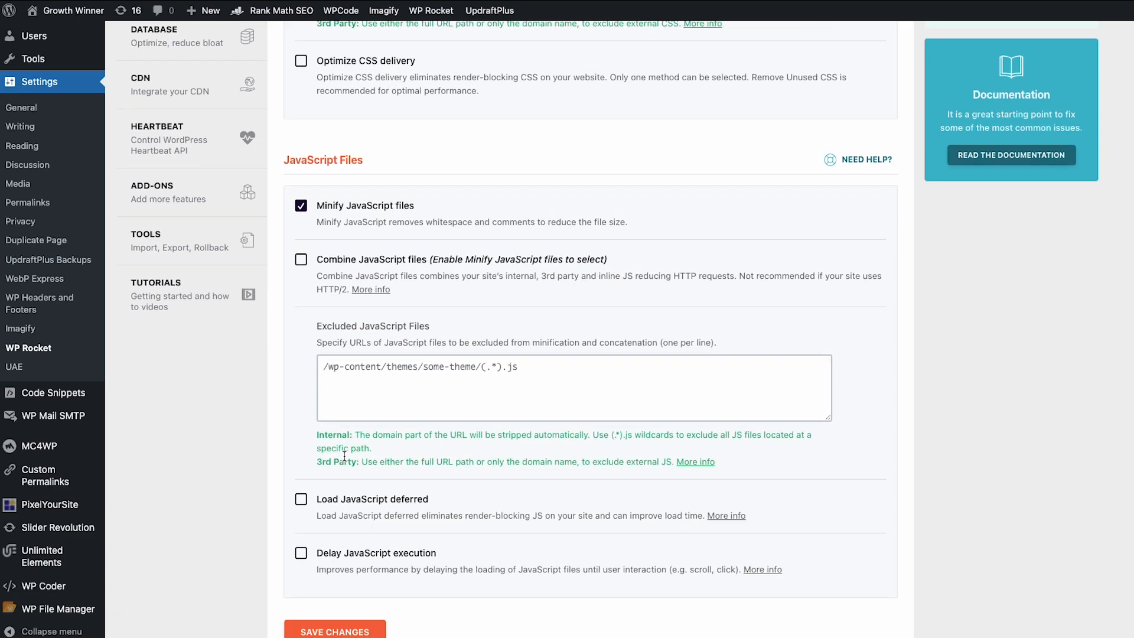
Enable deferred JavaScript loading and delayed JavaScript execution in WP Rocket, then save the file optimization settings
left_click(300, 501)
scroll(302, 493, "down", 3)
left_click(306, 484)
scroll(308, 483, "down", 5)
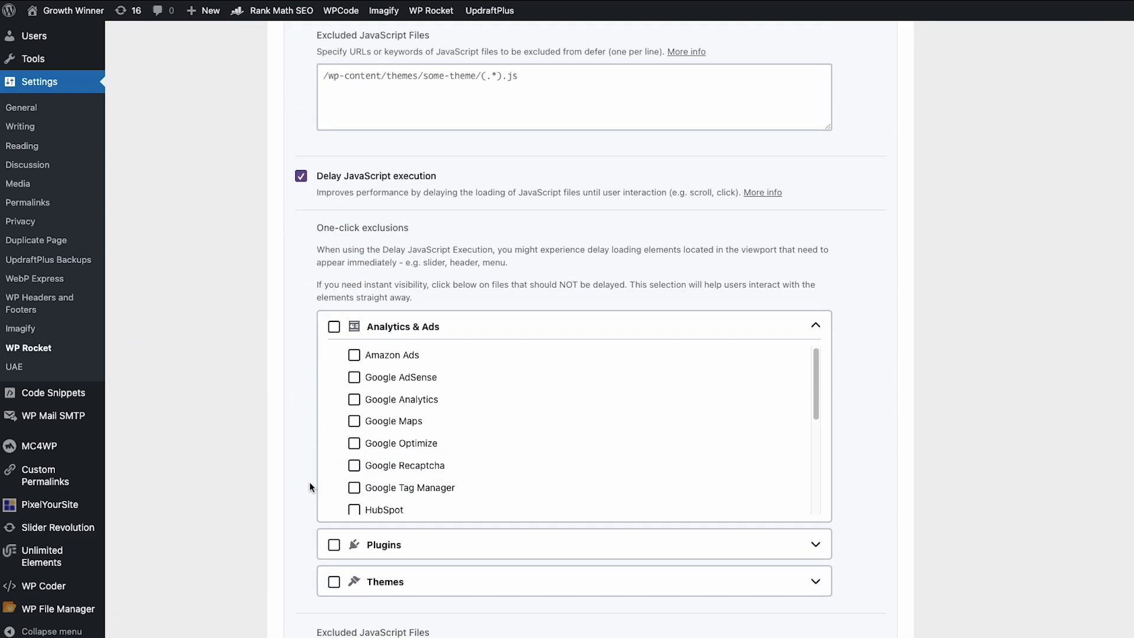
Open the site in a new incognito window and examine its homepage for display problems
scroll(309, 483, "down", 5)
left_click(333, 569)
left_click(1129, 2)
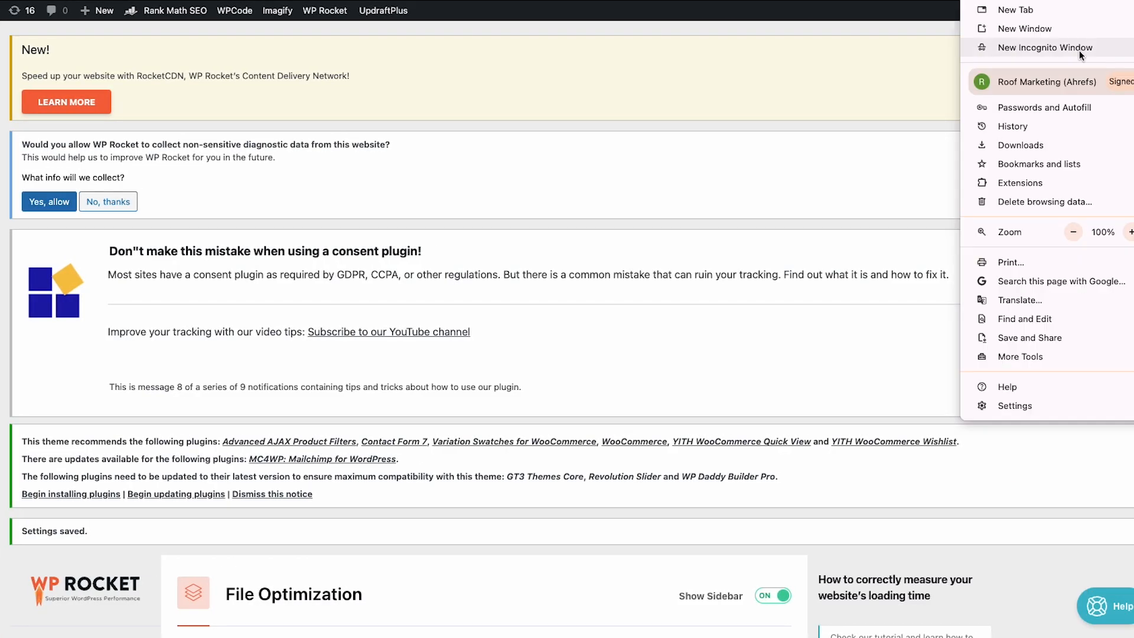
left_click(1079, 51)
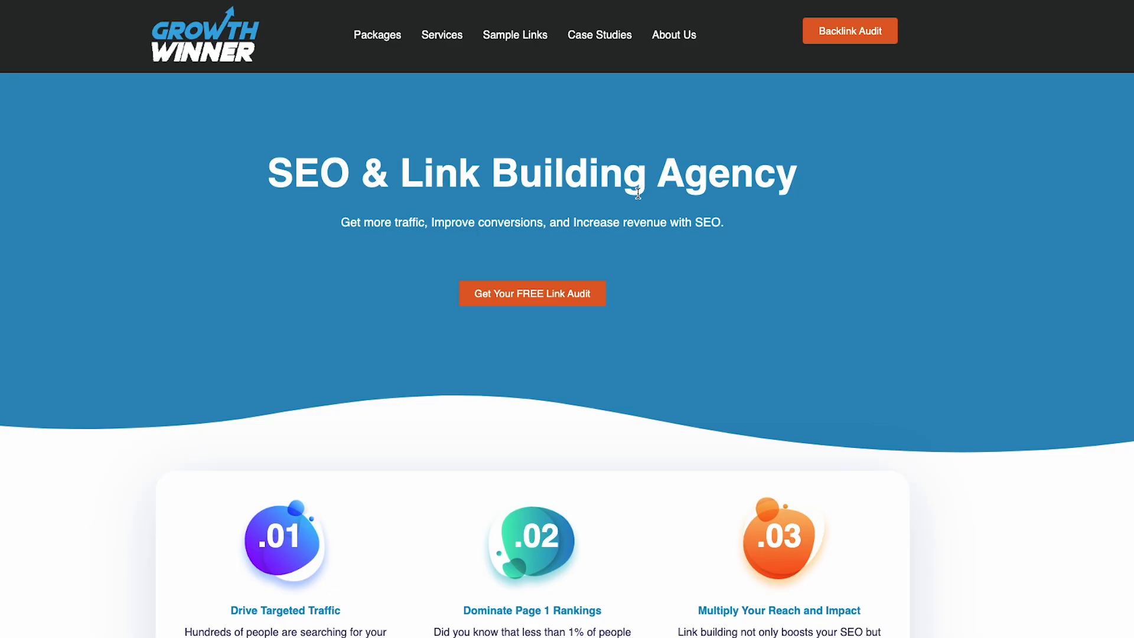
scroll(637, 193, "down", 10)
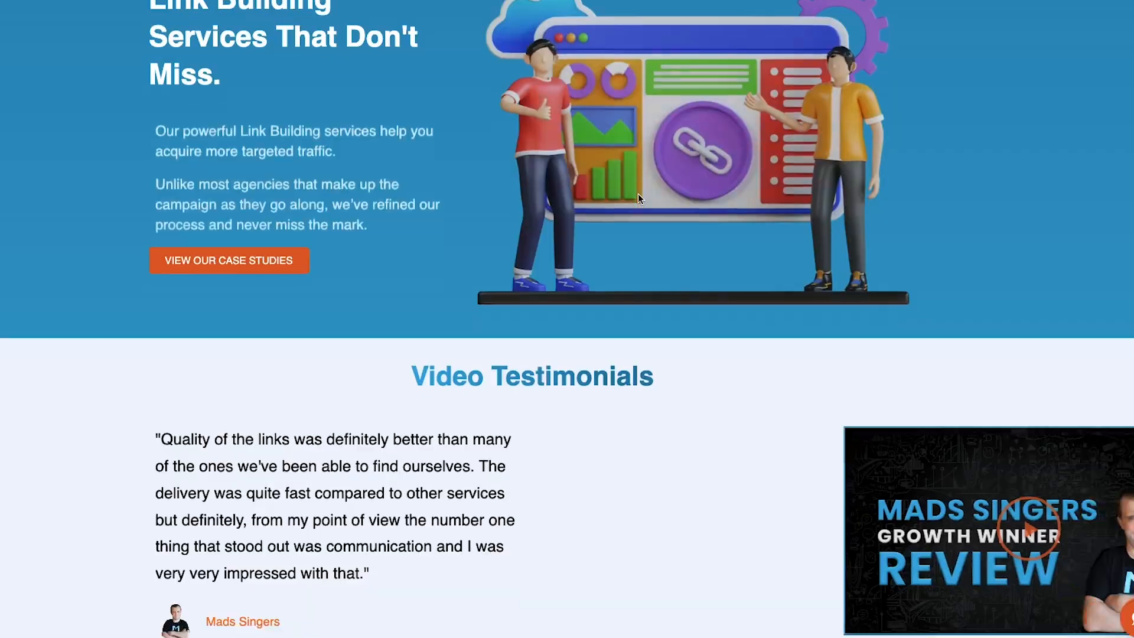
scroll(638, 193, "down", 10)
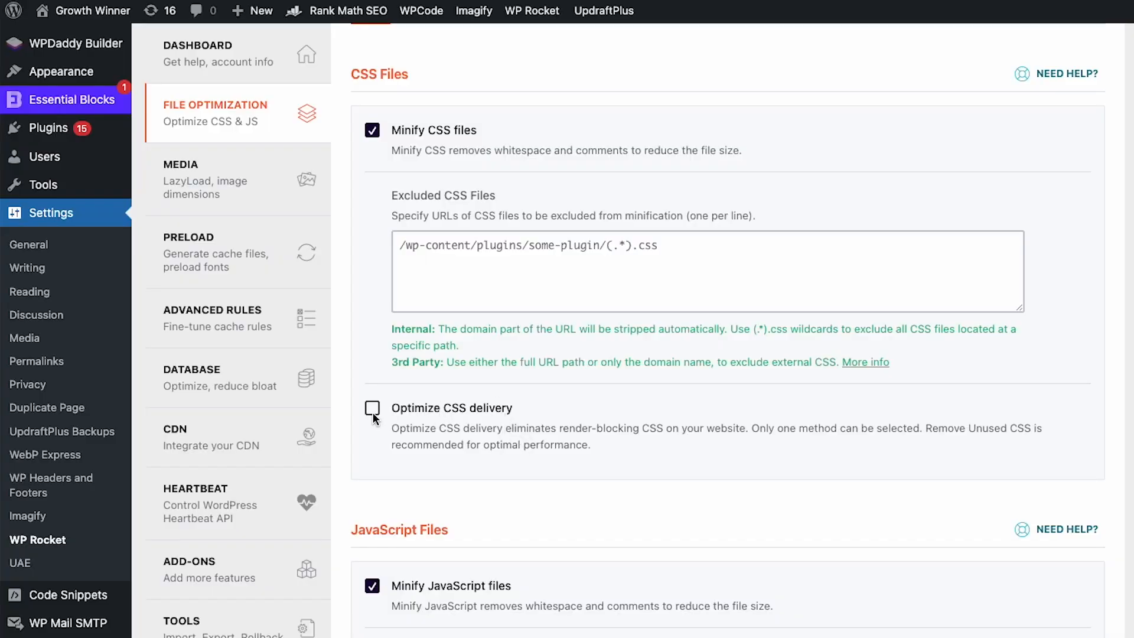
Enable Optimize CSS delivery for the CSS files and activate Remove Unused CSS
left_click(372, 408)
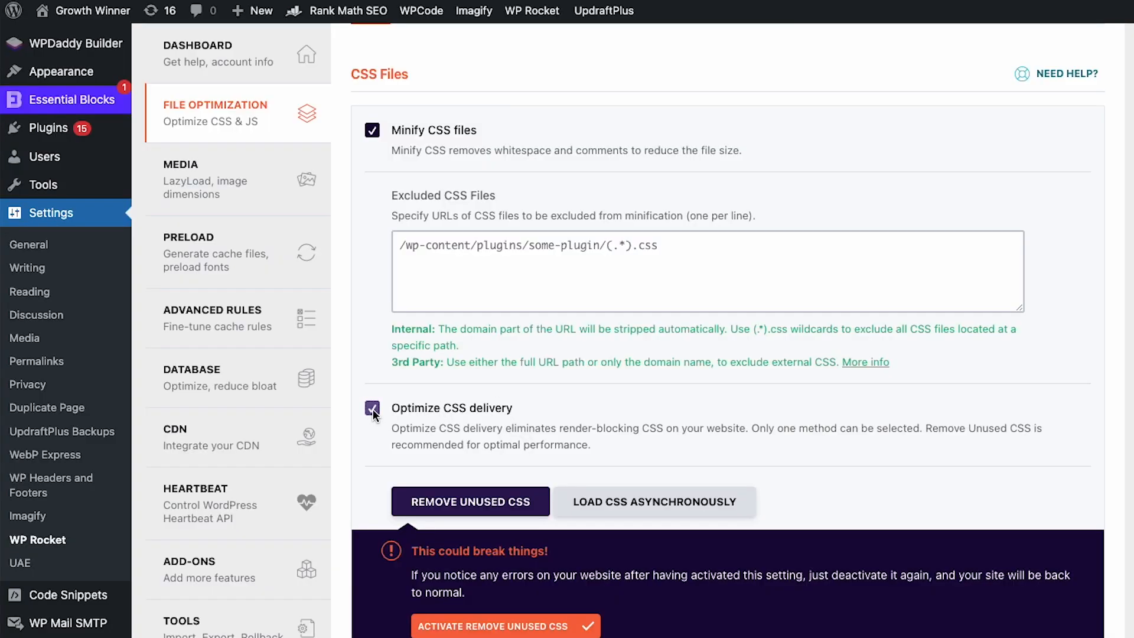
left_click(525, 626)
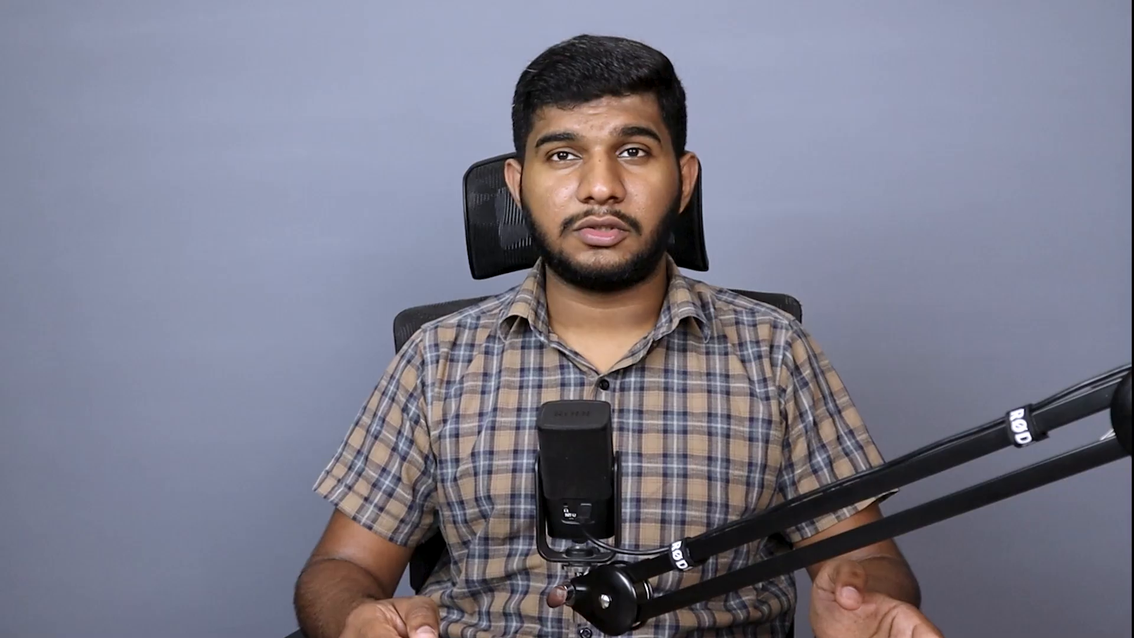
Enable LazyLoad for images and for iframes and videos in the media settings
scroll(565, 575, "down", 15)
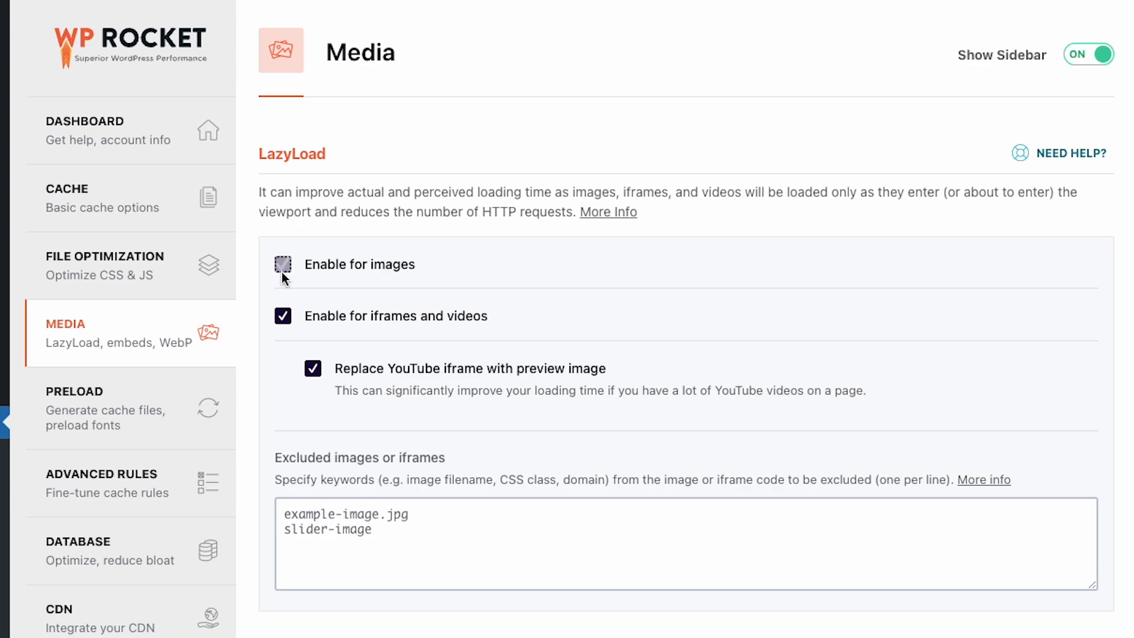
left_click(284, 317)
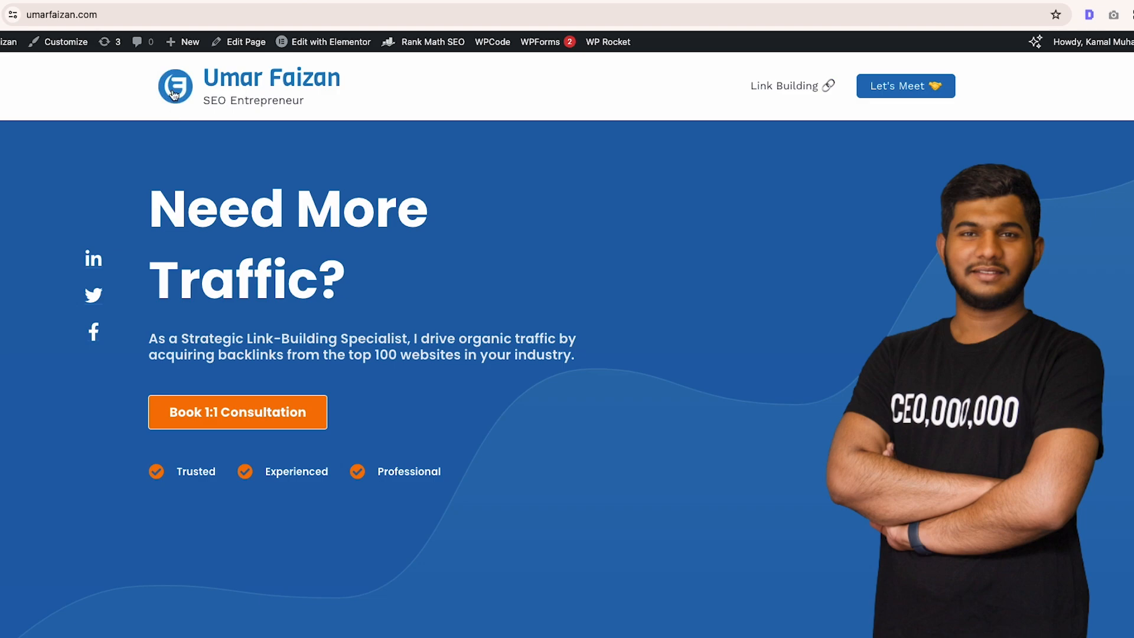
Open the site logo image on its own, copy its URL, and add it to WP Rocket's LazyLoad exclusions
right_click(174, 95)
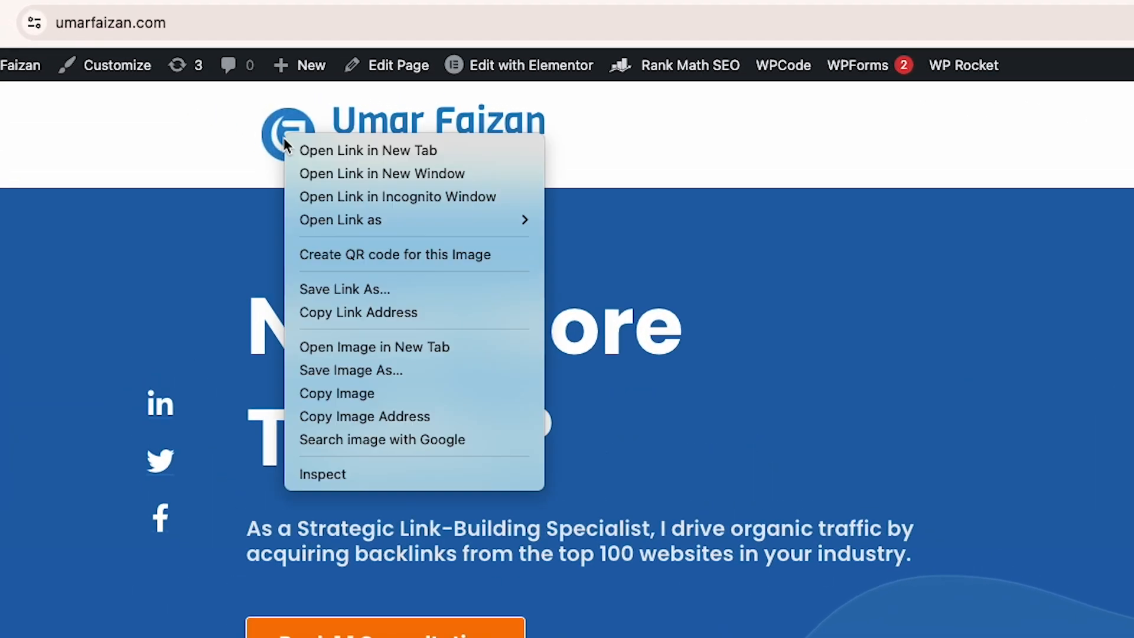
left_click(325, 352)
left_click(524, 23)
left_click(478, 67)
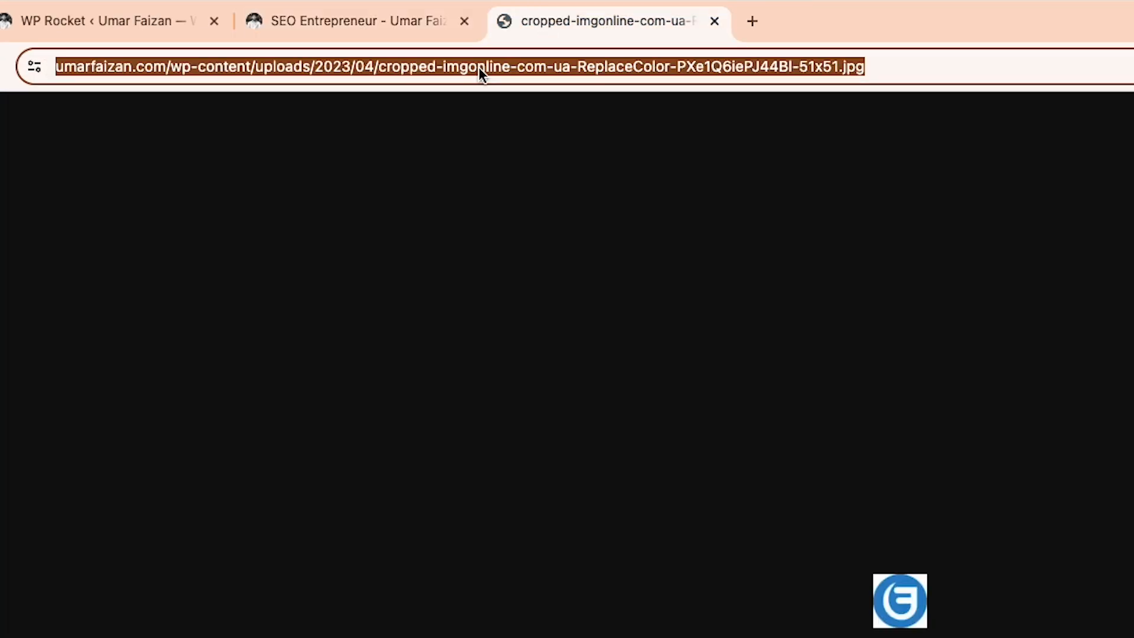
left_click(193, 32)
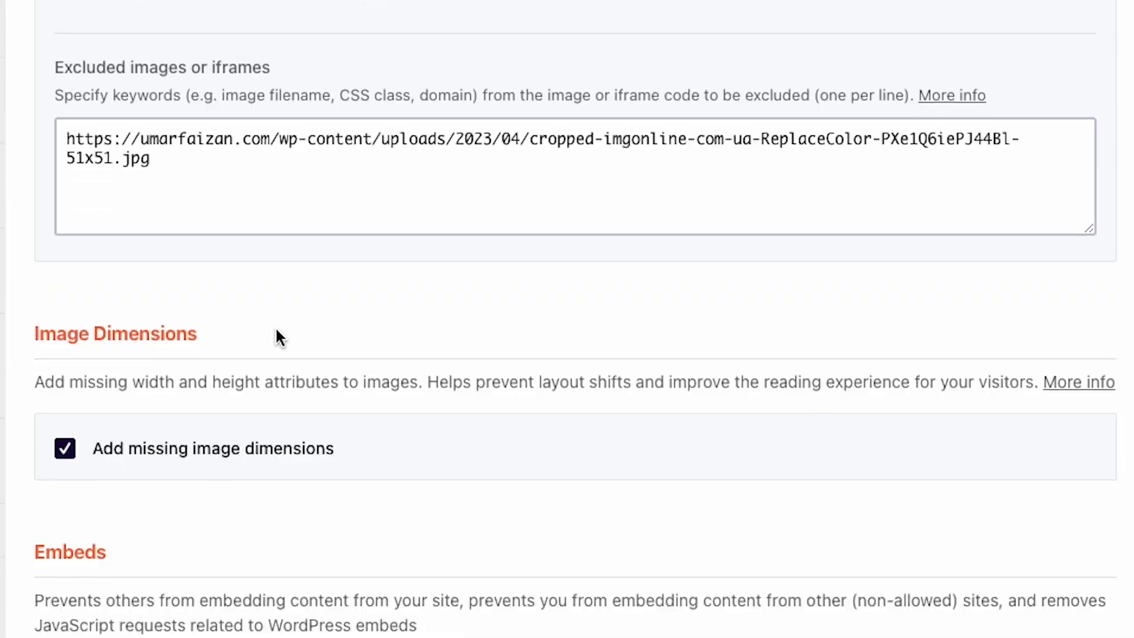
Save the media settings with missing image dimensions added and WordPress embeds disabled
scroll(277, 334, "down", 2)
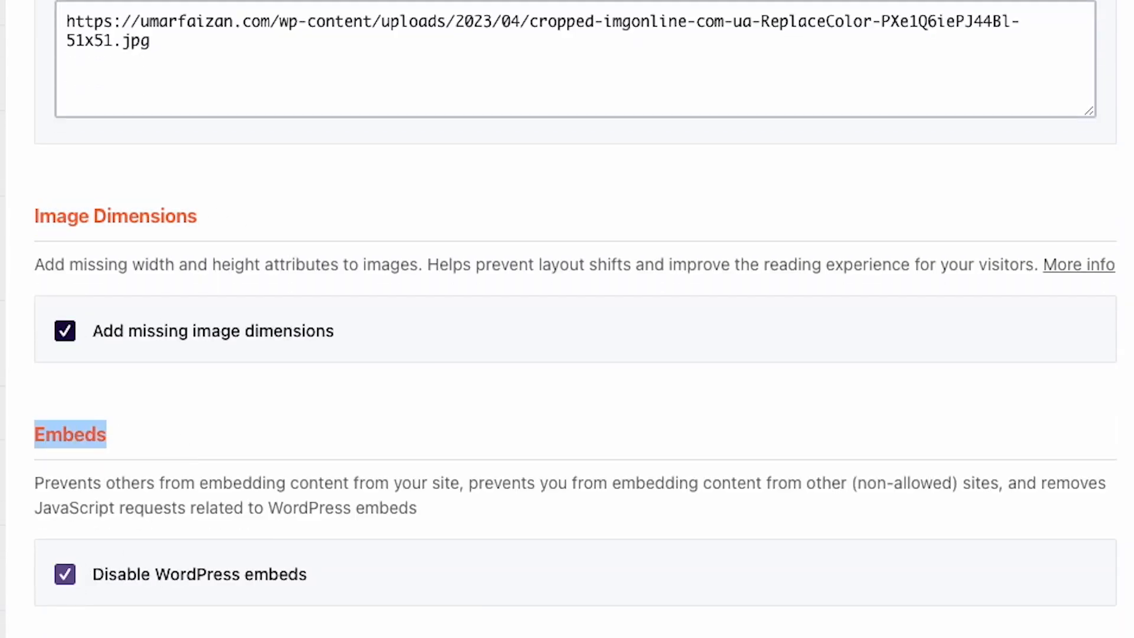
scroll(164, 515, "down", 8)
left_click(207, 505)
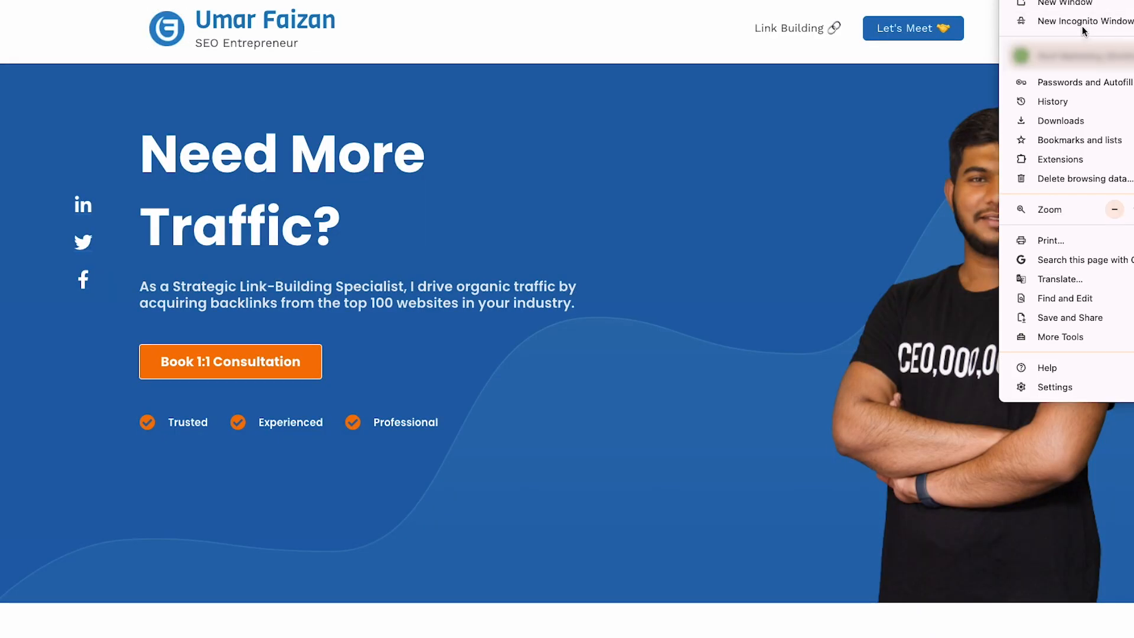
Review the homepage to check how it displays with the media optimizations
left_click(1028, 20)
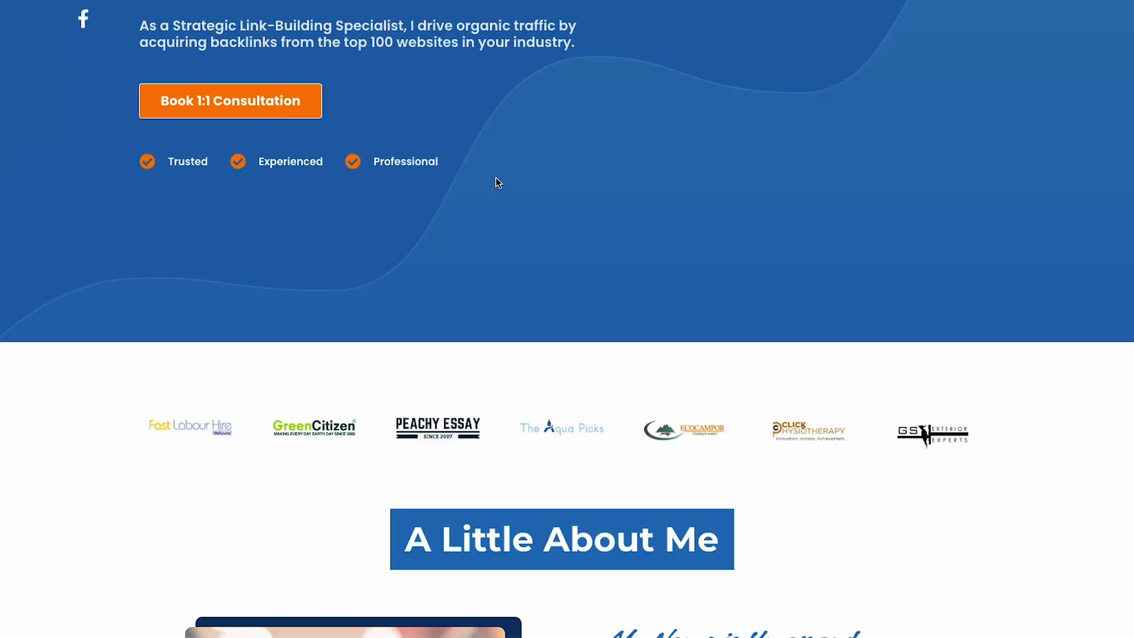
scroll(495, 177, "down", 10)
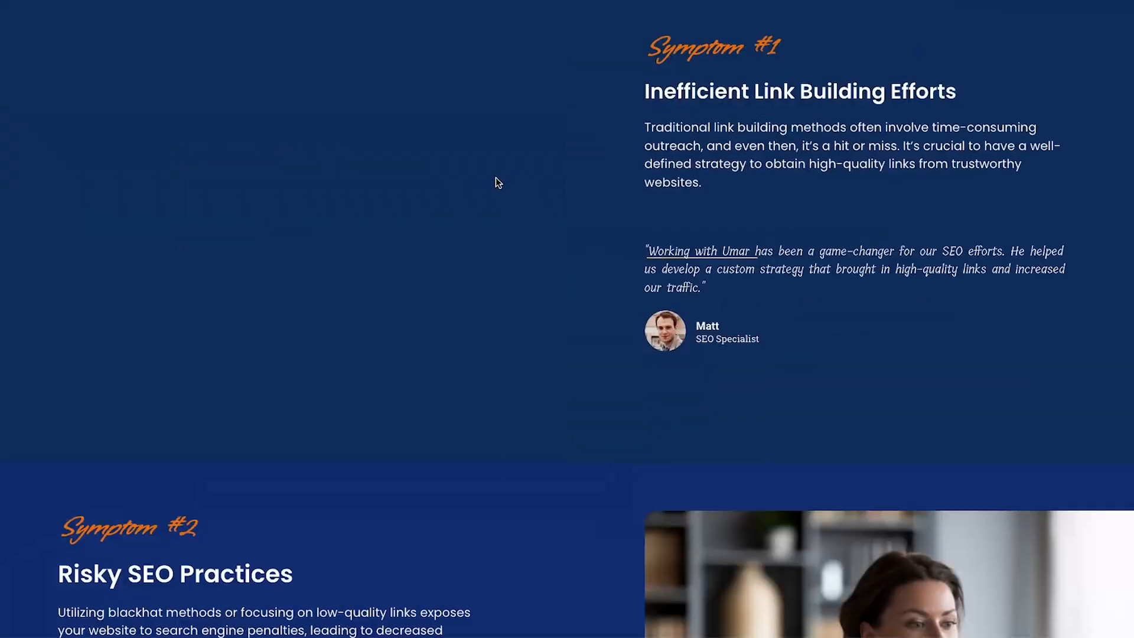
right_click(494, 178)
left_click(520, 354)
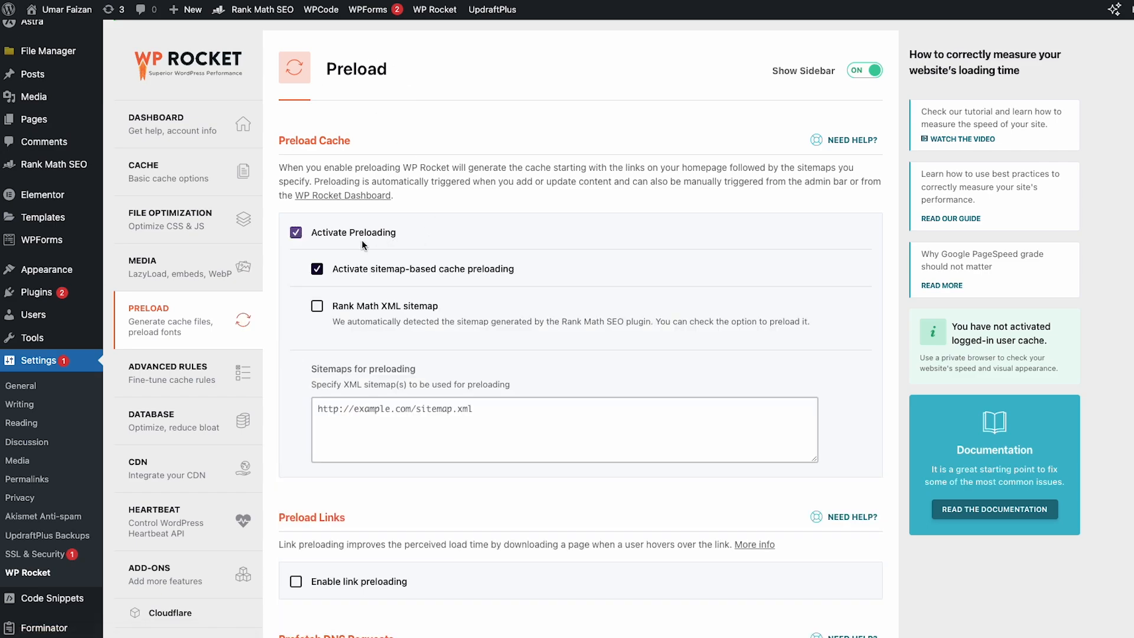
Sort the GTmetrix waterfall chart requests by domain and examine the external hosts the site loads from
scroll(399, 235, "down", 6)
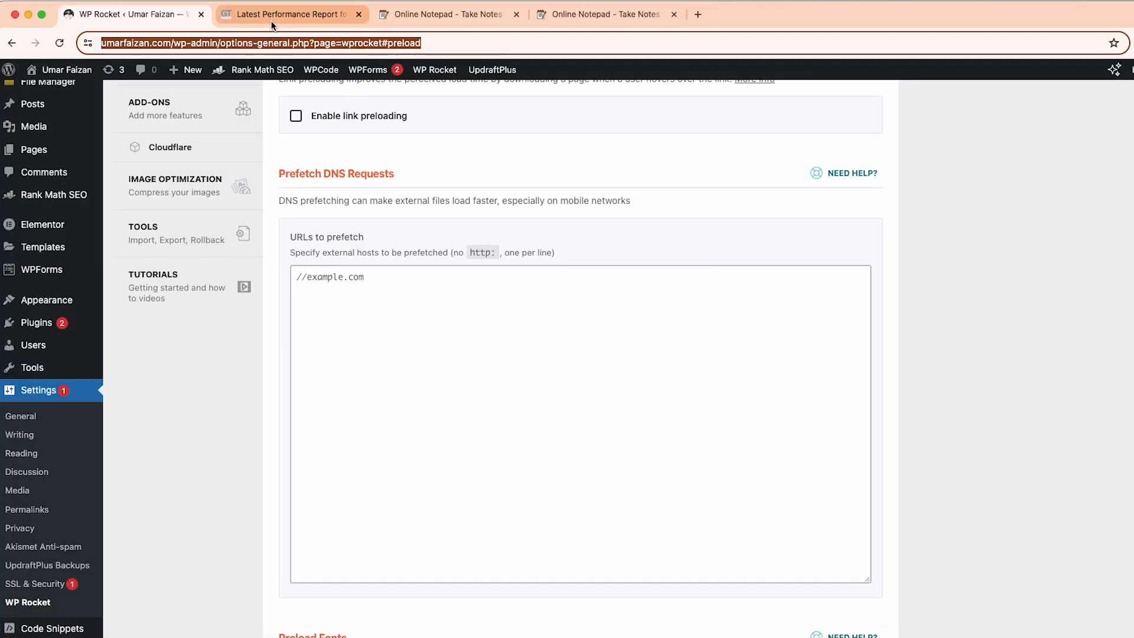
left_click(272, 21)
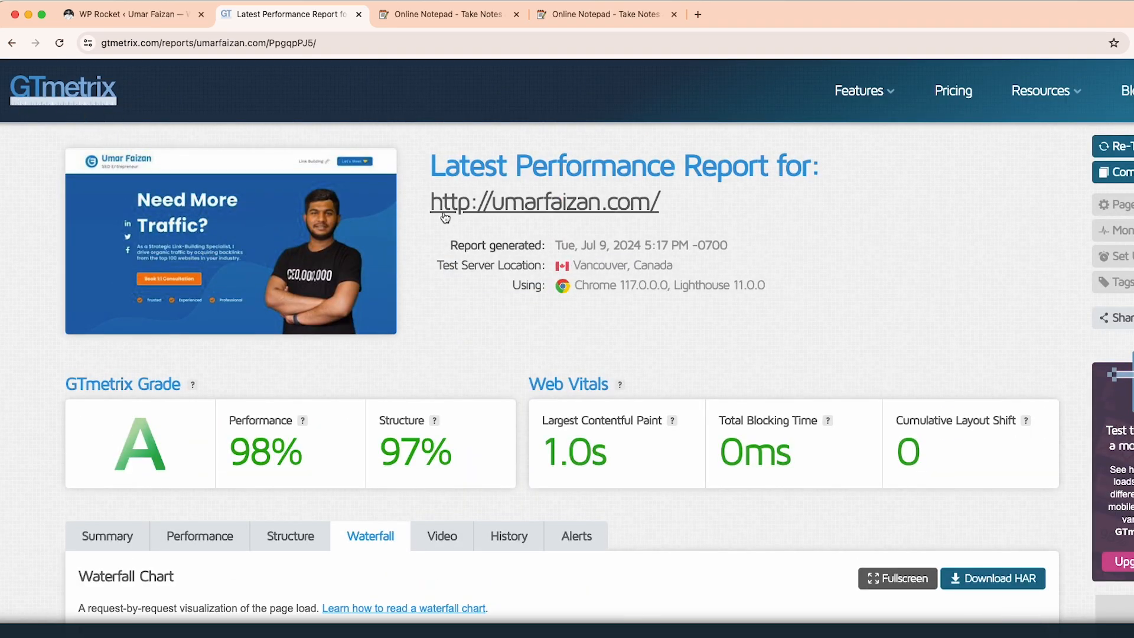
scroll(456, 279, "down", 9)
scroll(347, 177, "up", 3)
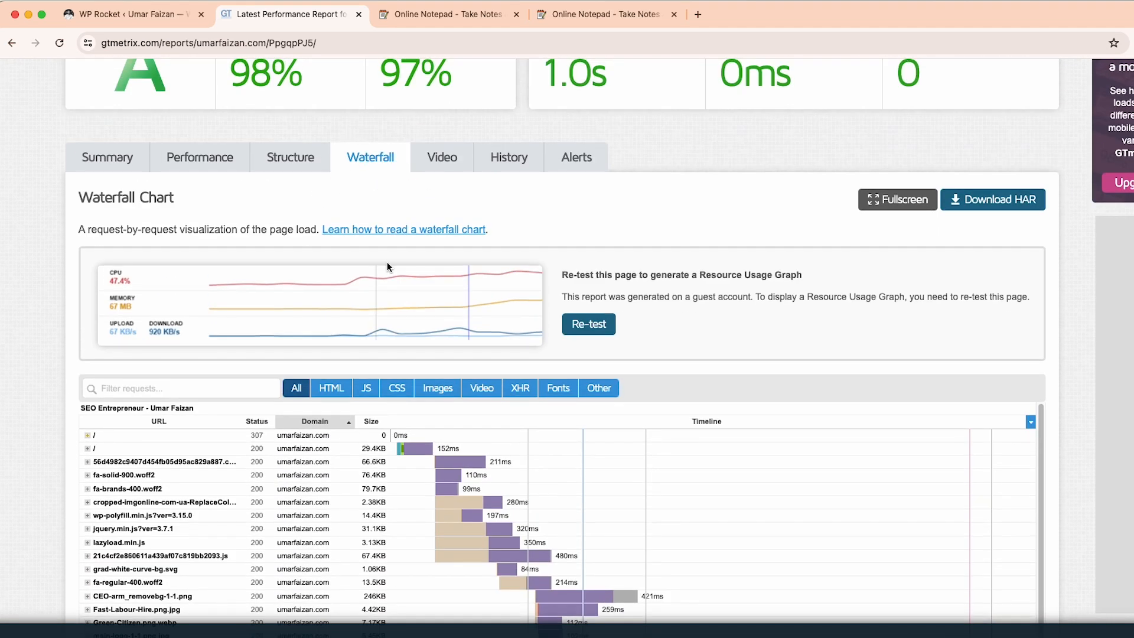
scroll(355, 307, "down", 1)
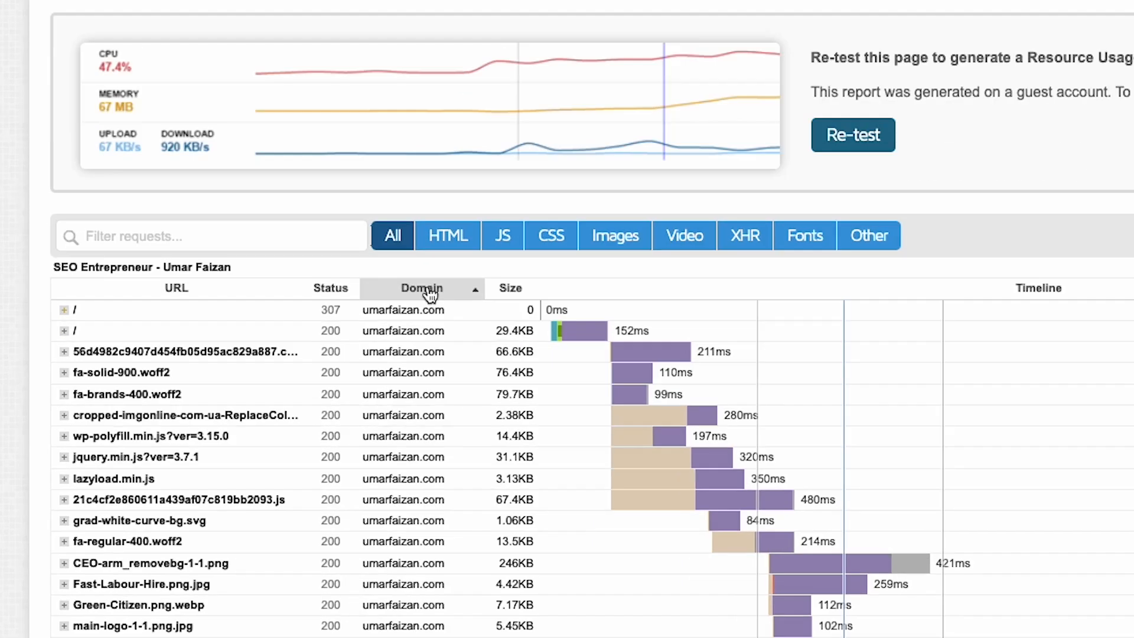
left_click(318, 381)
scroll(348, 372, "down", 2)
scroll(343, 374, "up", 1)
scroll(681, 124, "up", 1)
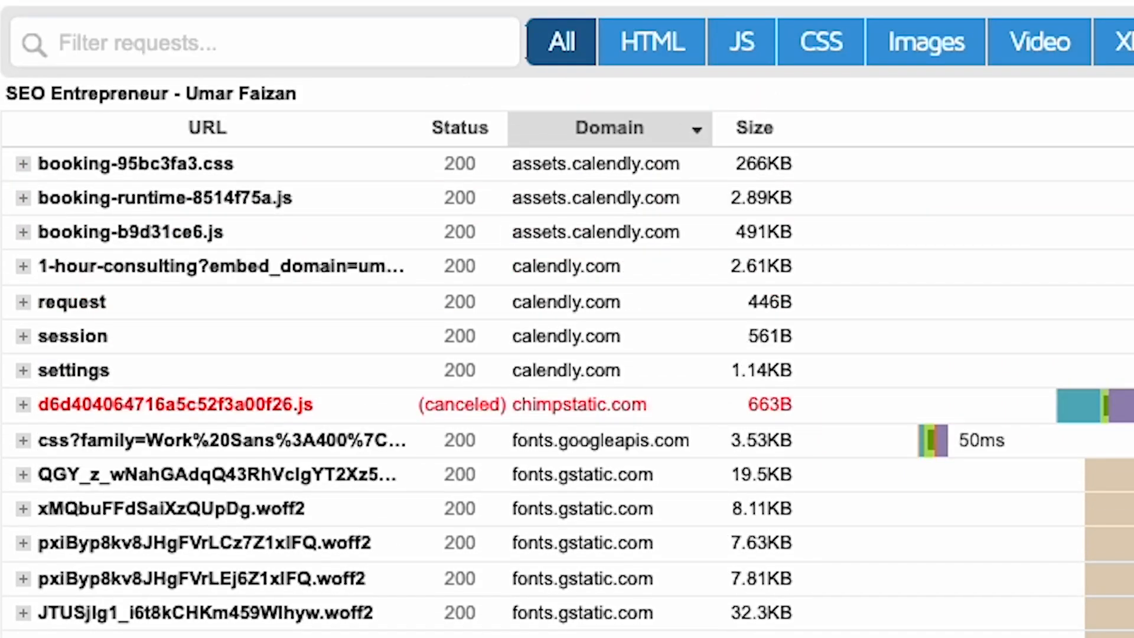
scroll(149, 87, "down", 6)
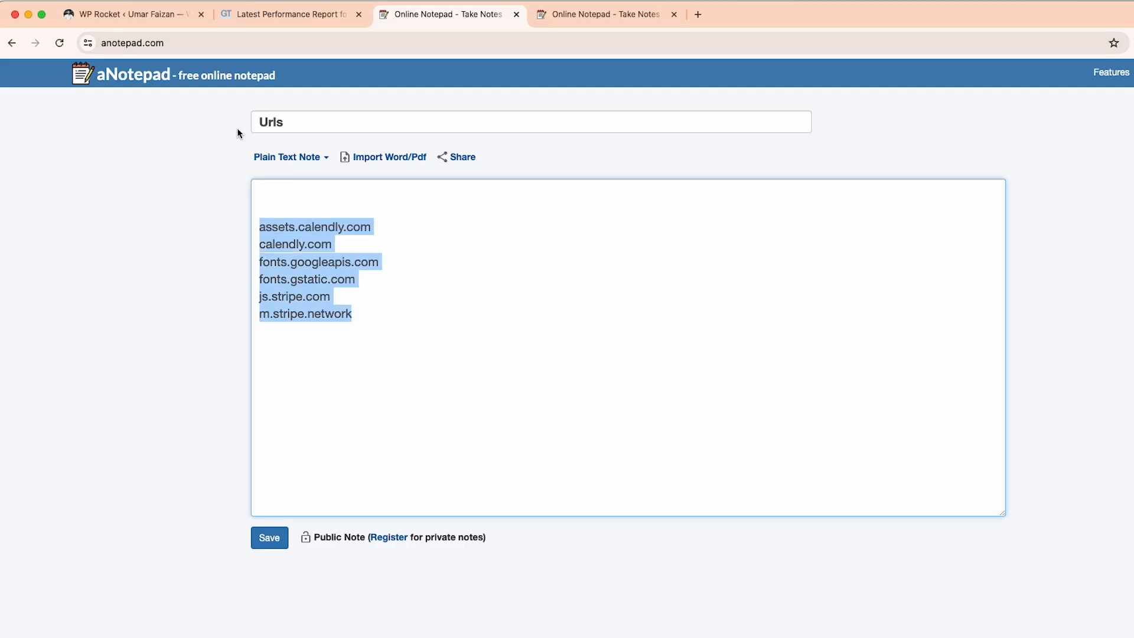
Set WP Rocket to prefetch assets.calendly.com, calendly.com, fonts.googleapis.com, fonts.gstatic.com, js.stripe.com and m.stripe.network
left_click(146, 18)
left_click(368, 326)
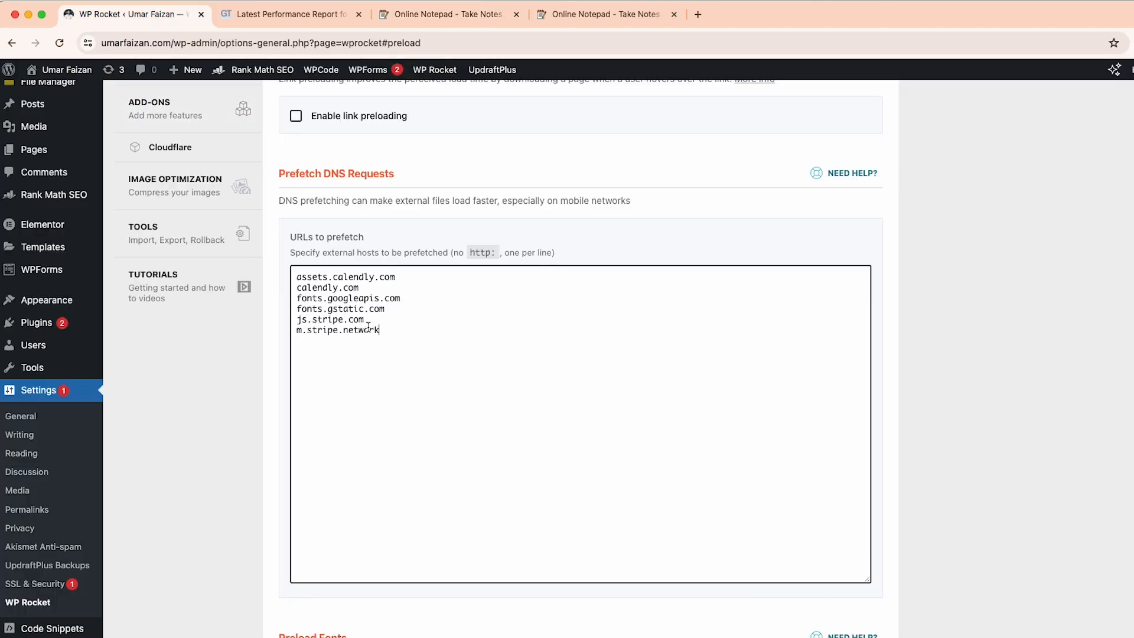
Filter the GTmetrix waterfall chart to font requests and sort them by domain with the site's own fonts first
left_click(270, 429)
scroll(393, 226, "down", 5)
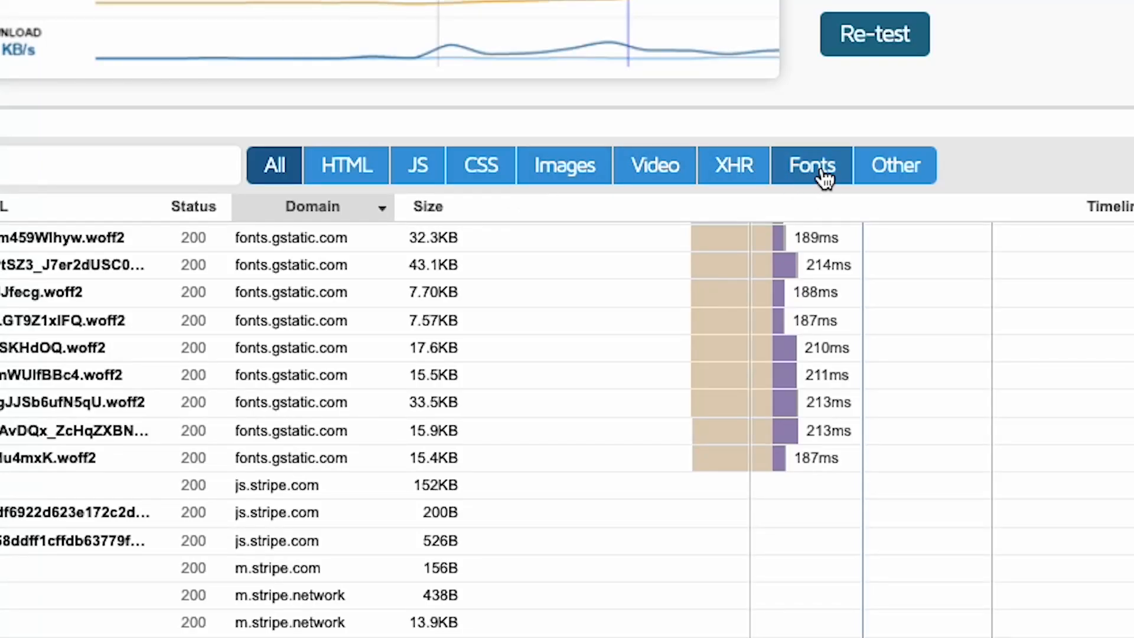
left_click(821, 171)
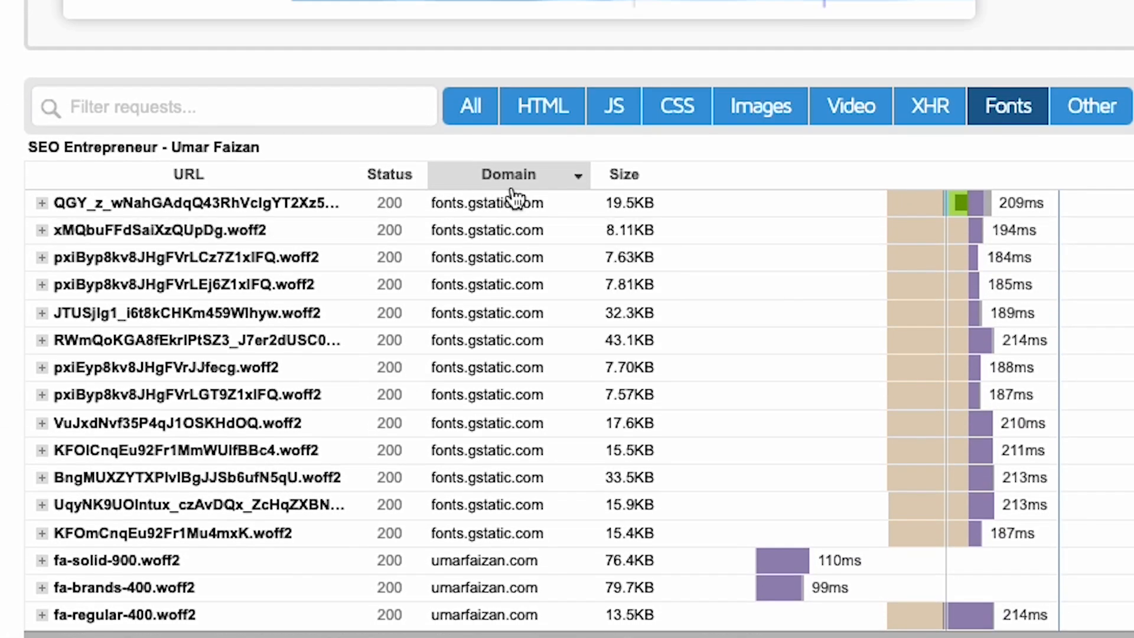
left_click(508, 146)
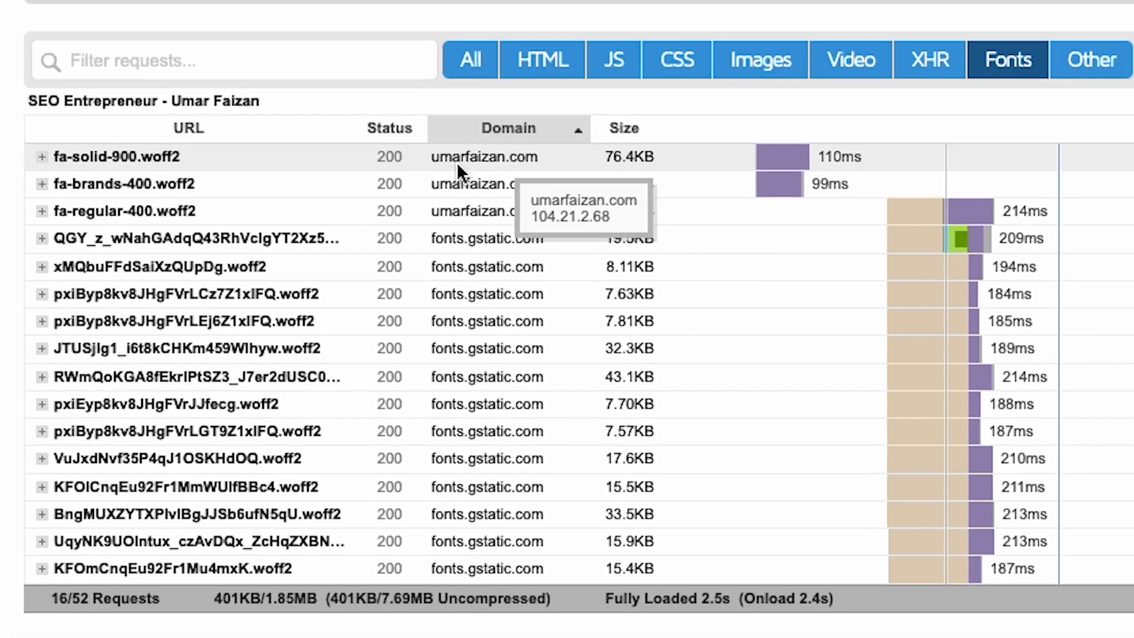
Copy the full URL of fa-solid-900.woff2 from its request details into the Fonts note in aNotepad
left_click(461, 160)
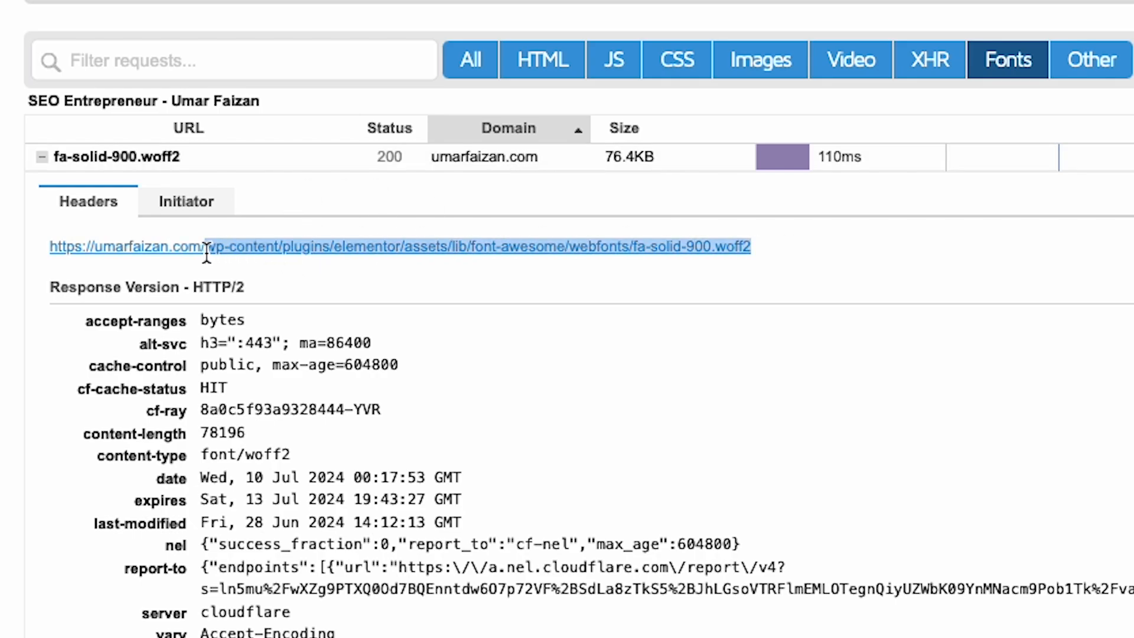
left_click_drag(207, 252, 46, 254)
key("super+c")
left_click(528, 18)
left_click(329, 261)
key("super+v")
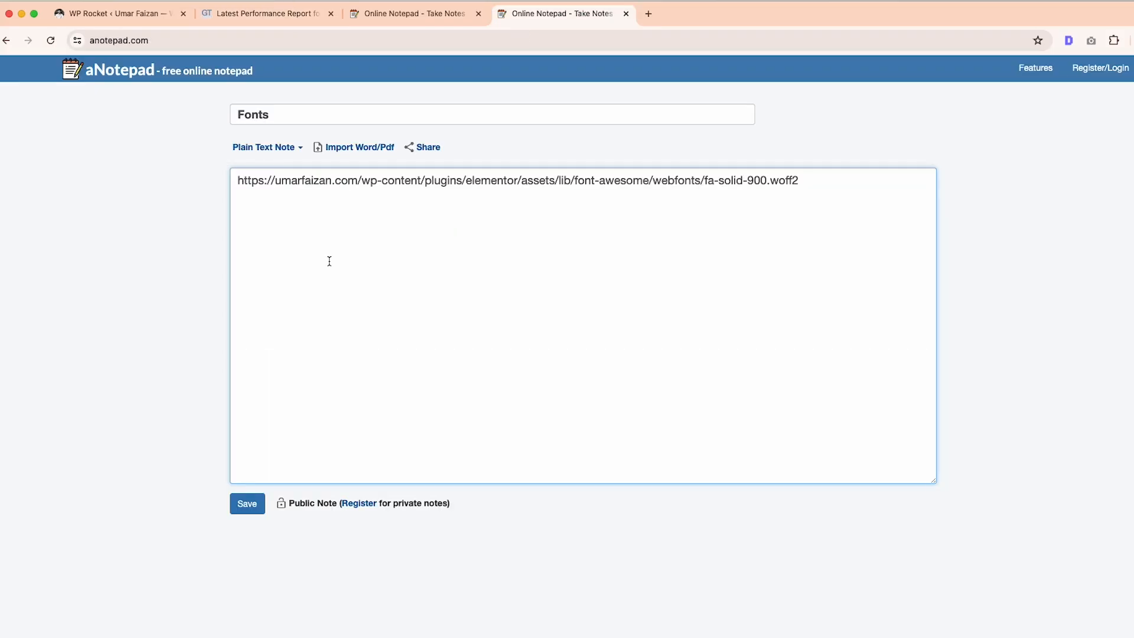
Copy another self-hosted font file's URL from the GTmetrix report and return to the Fonts note
left_click(266, 23)
left_click_drag(74, 429, 78, 426)
key("super+c")
left_click(561, 13)
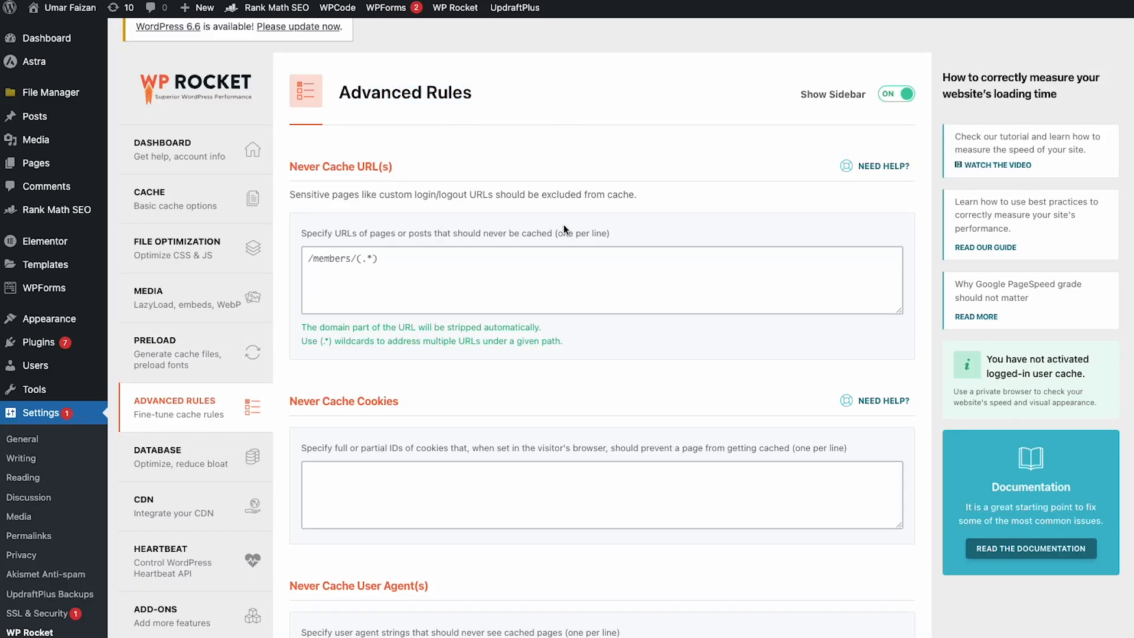
Open WP Rocket's database settings and enable cleanup of auto drafts, trashed posts, trashed comments and expired transients
scroll(561, 224, "down", 10)
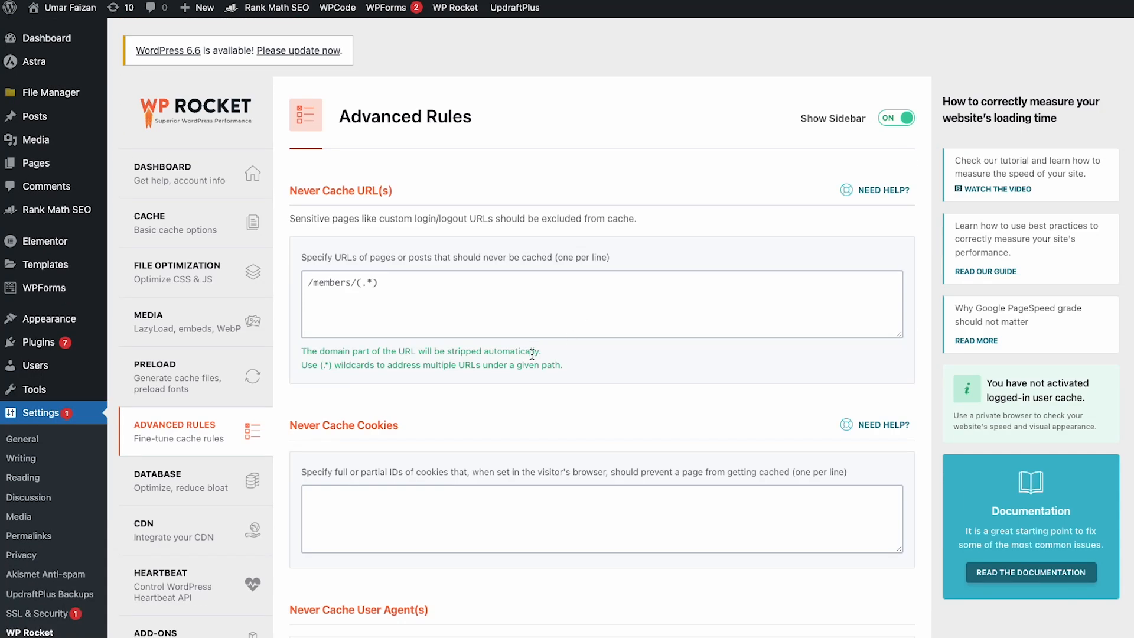
scroll(531, 340, "down", 5)
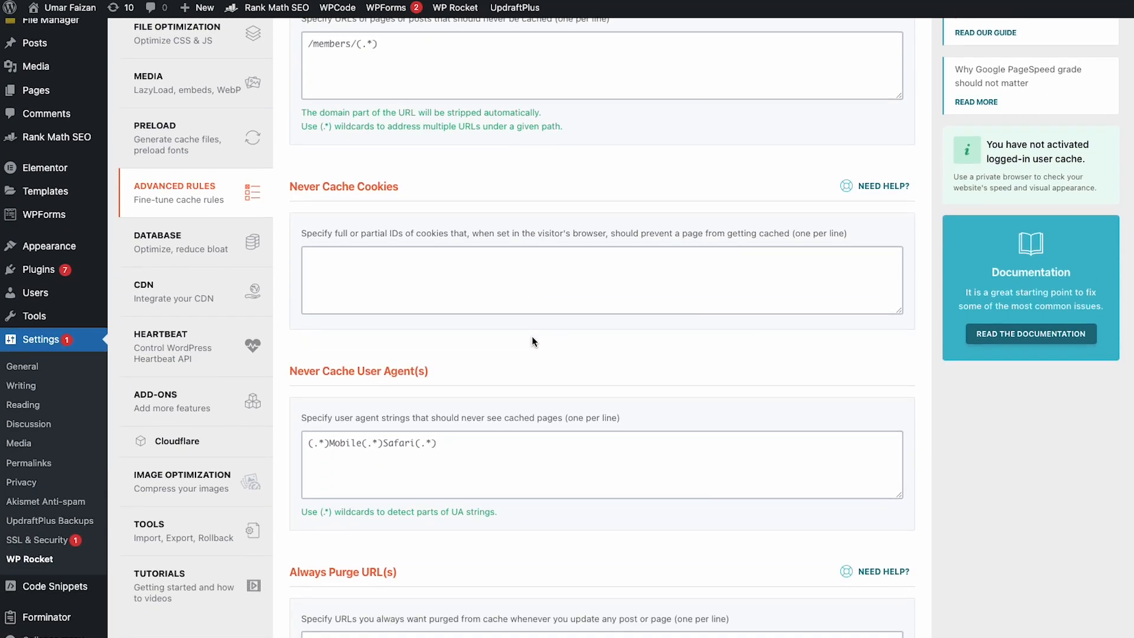
left_click(195, 251)
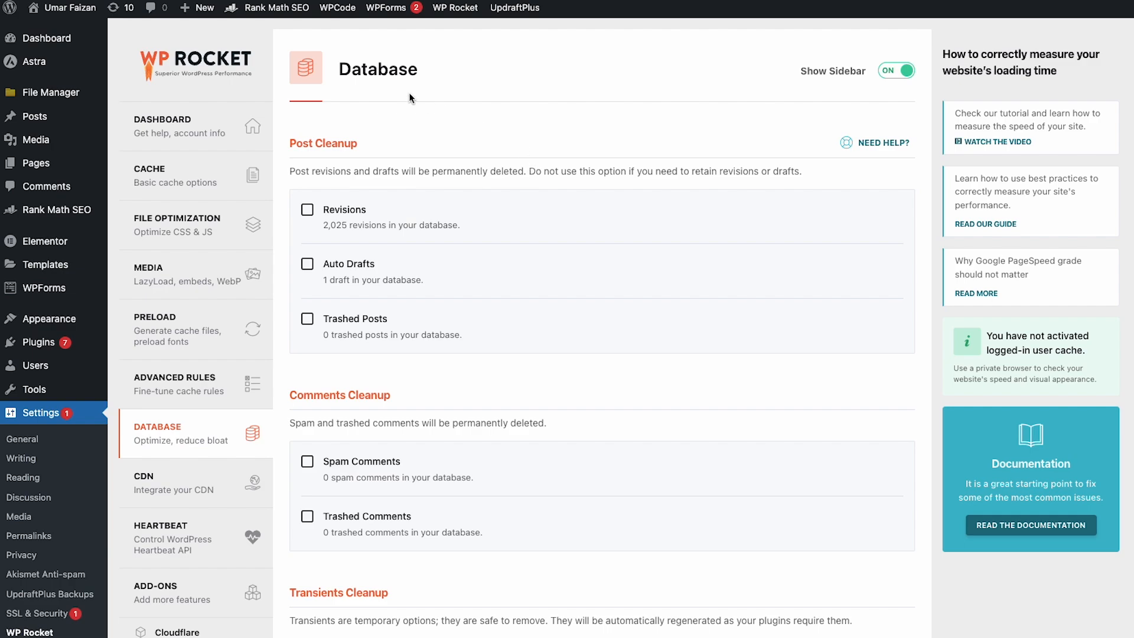
left_click(307, 319)
scroll(312, 243, "down", 4)
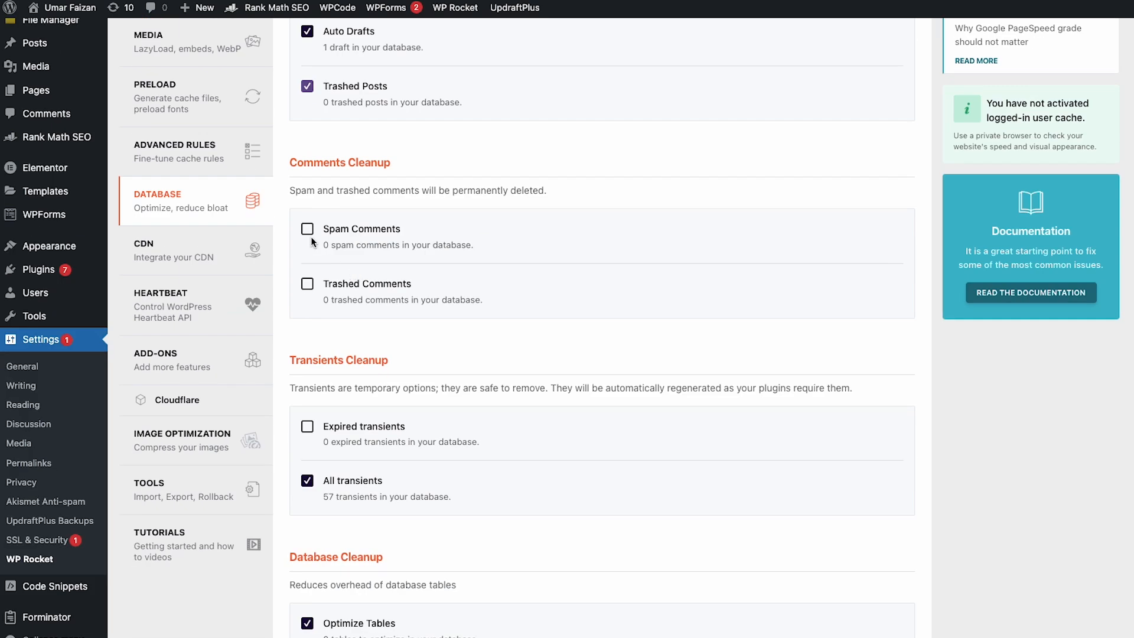
left_click(307, 283)
left_click(306, 384)
scroll(330, 366, "down", 5)
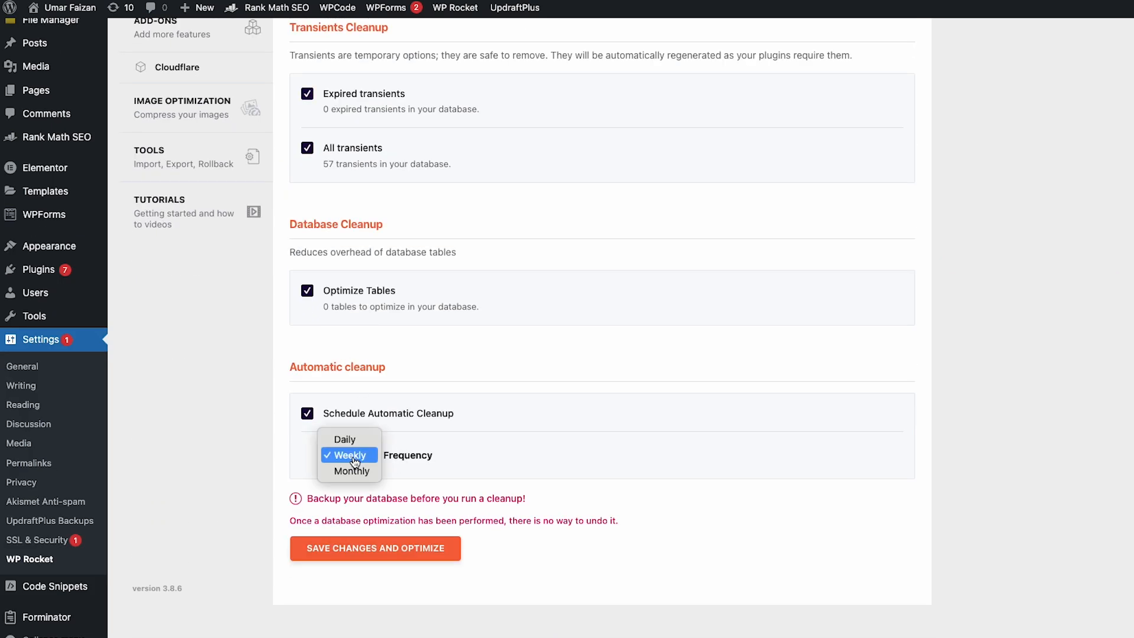